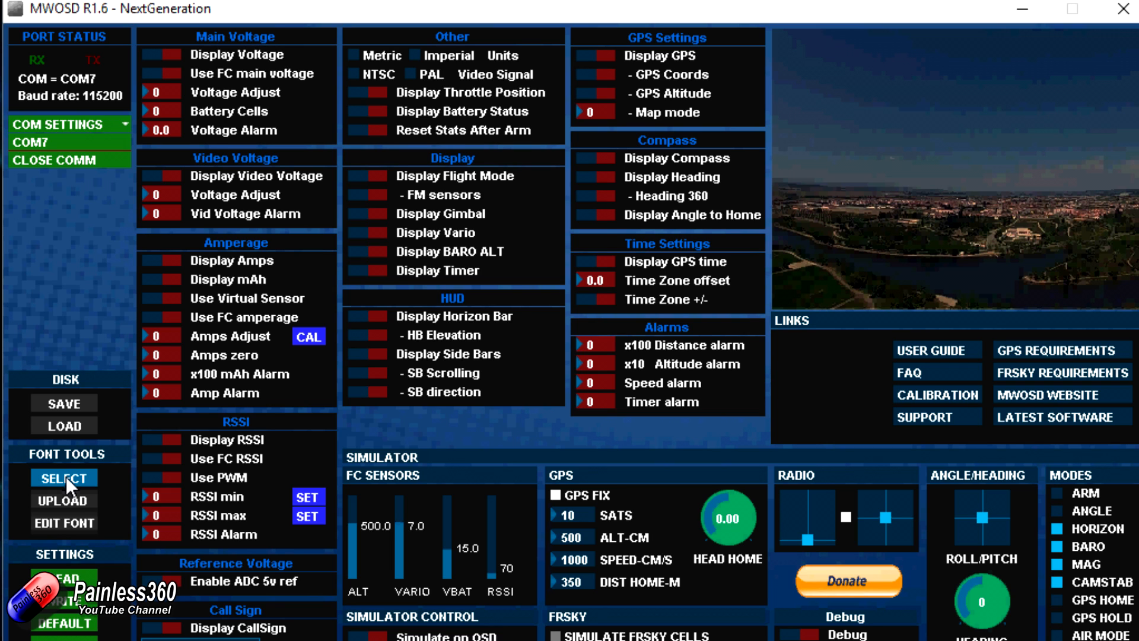
Step: Start selecting an OSD font file and browse to the KISS OSD folder on the Desktop
click(66, 477)
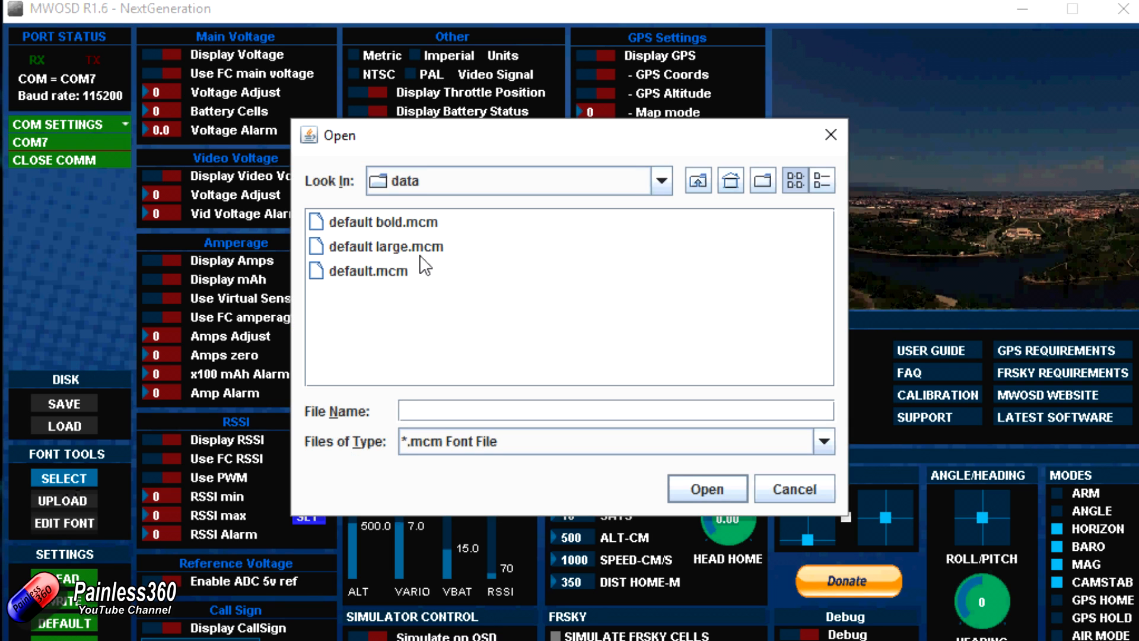
click(662, 180)
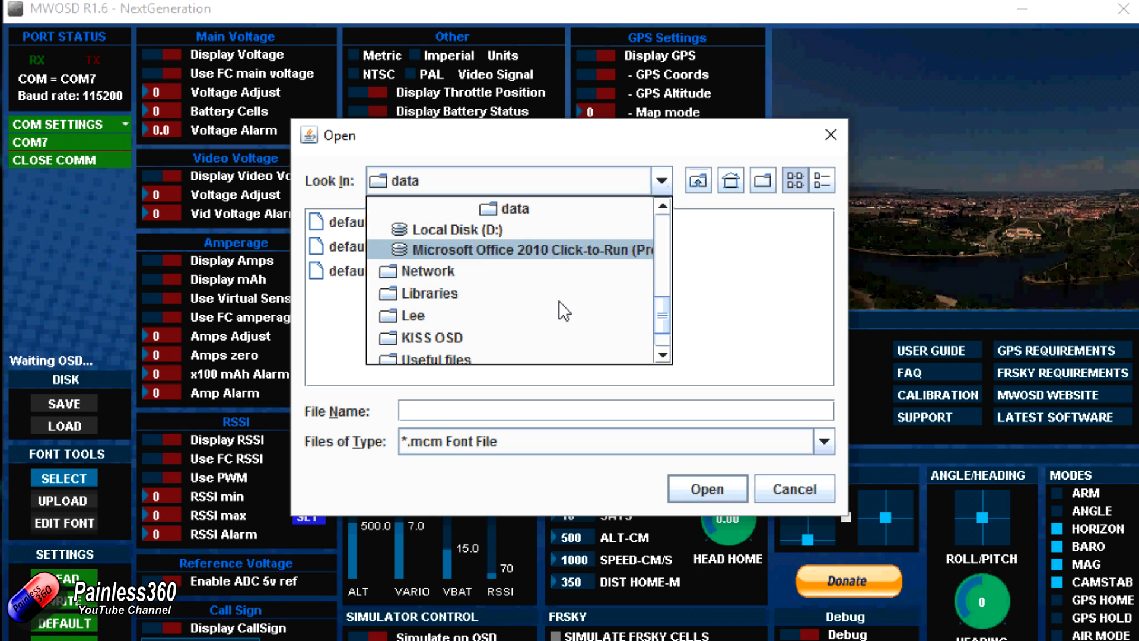
drag(663, 308, 676, 227)
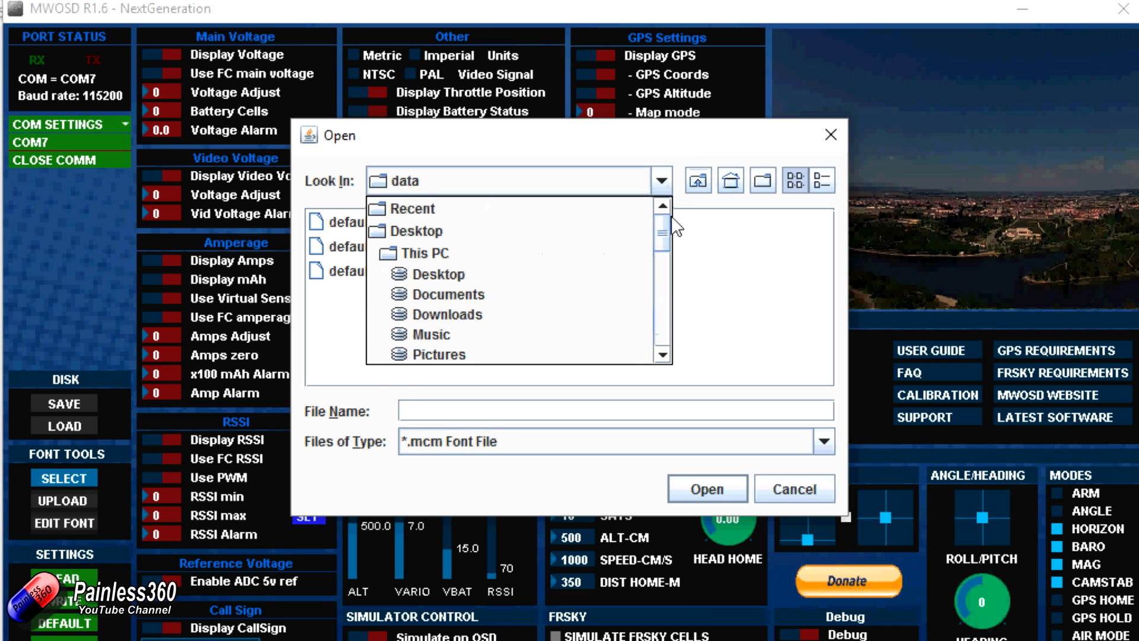
click(476, 232)
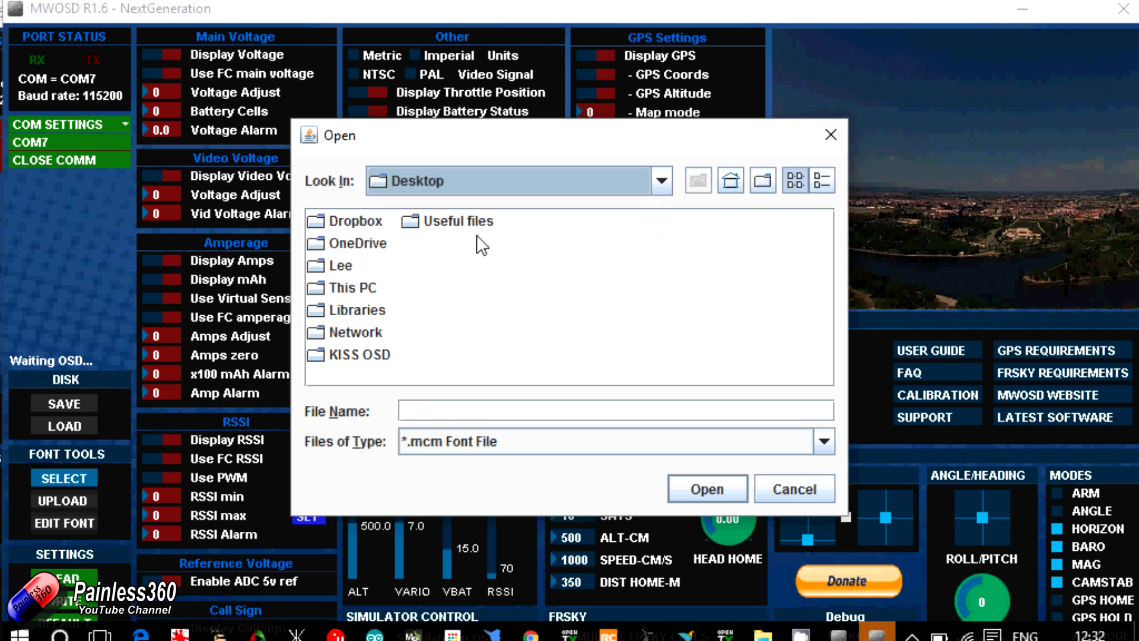
click(366, 355)
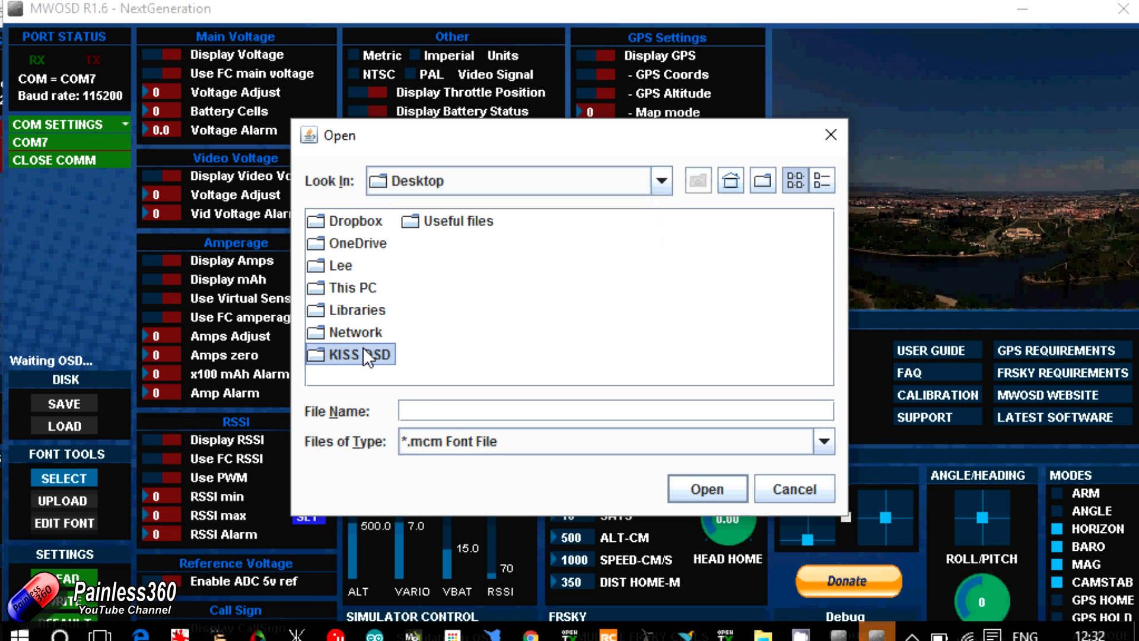
double_click(362, 346)
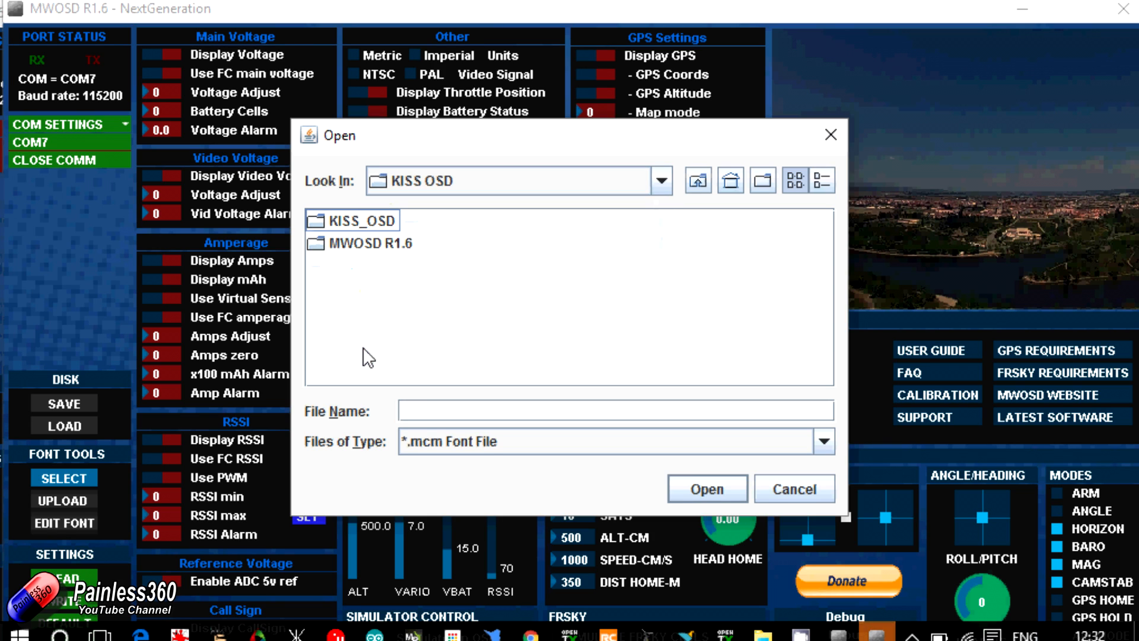
Step: Load KISS_OSD_font.mcm from the KISS_OSD subfolder and upload the font to the OSD
click(368, 222)
double_click(369, 223)
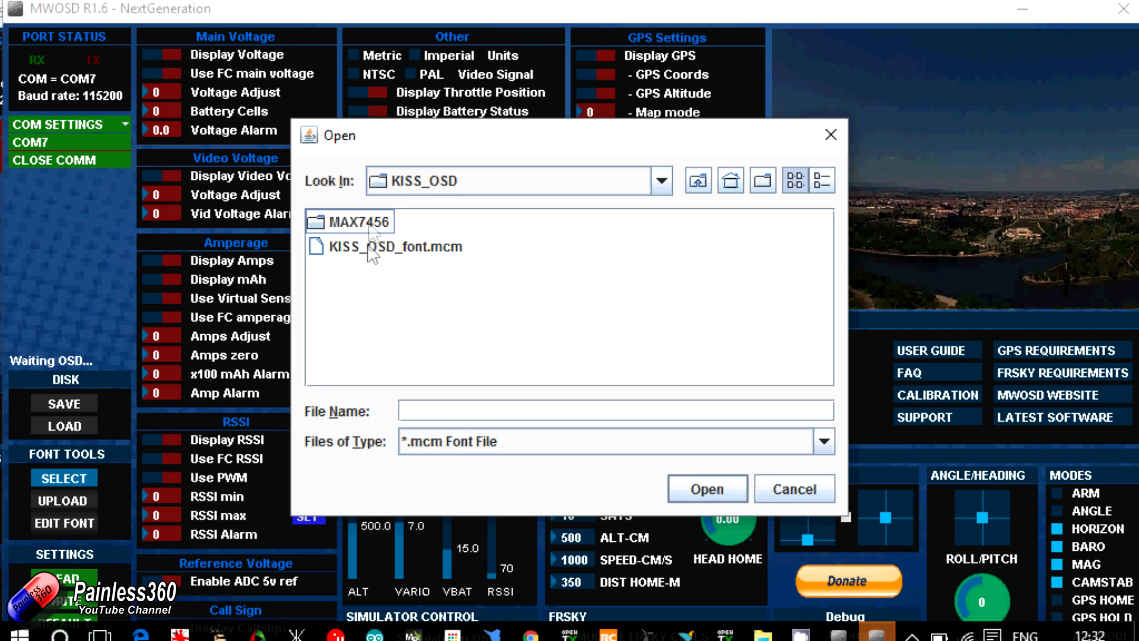
click(367, 247)
click(702, 489)
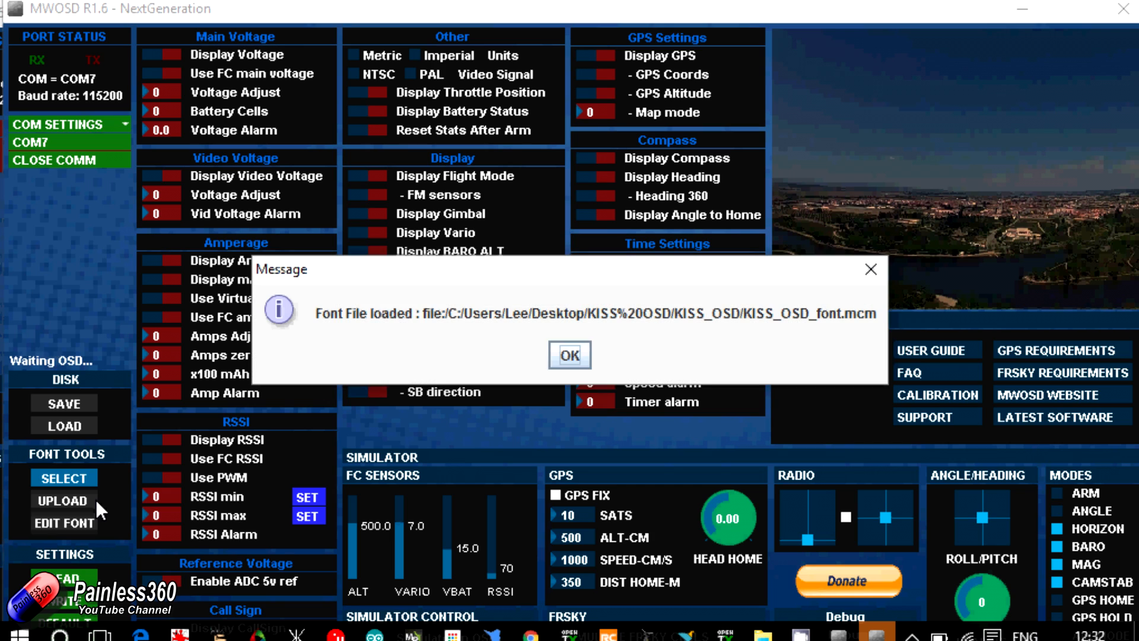
click(569, 362)
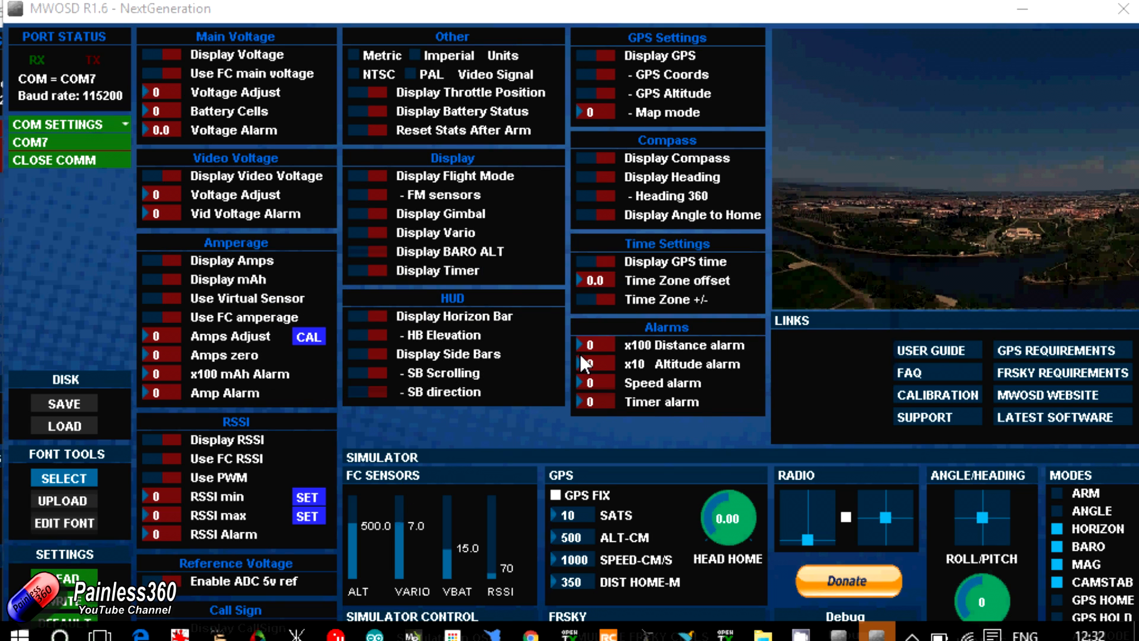
click(74, 499)
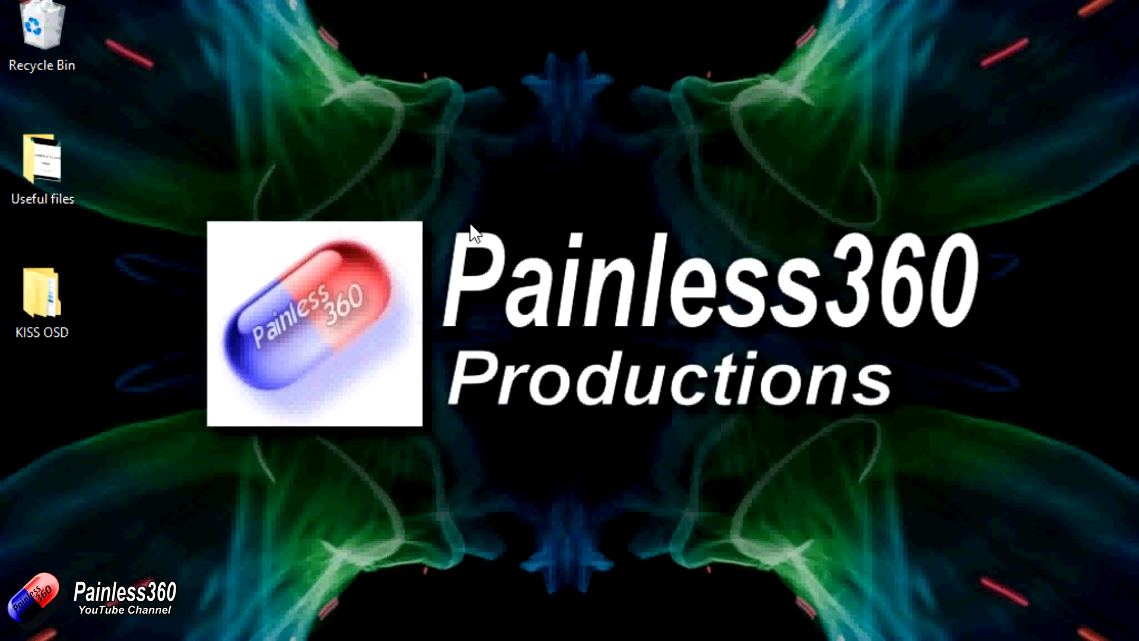
Step: In File Explorer, open the KISS_OSD subfolder inside the desktop's KISS OSD folder
double_click(23, 303)
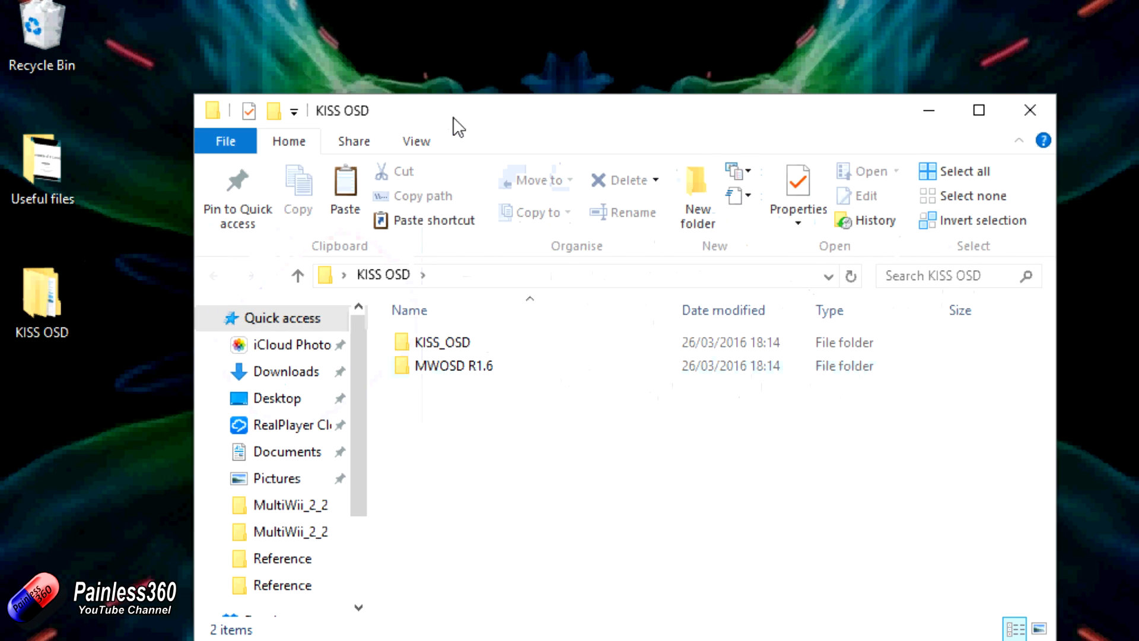
drag(459, 127, 443, 97)
click(422, 304)
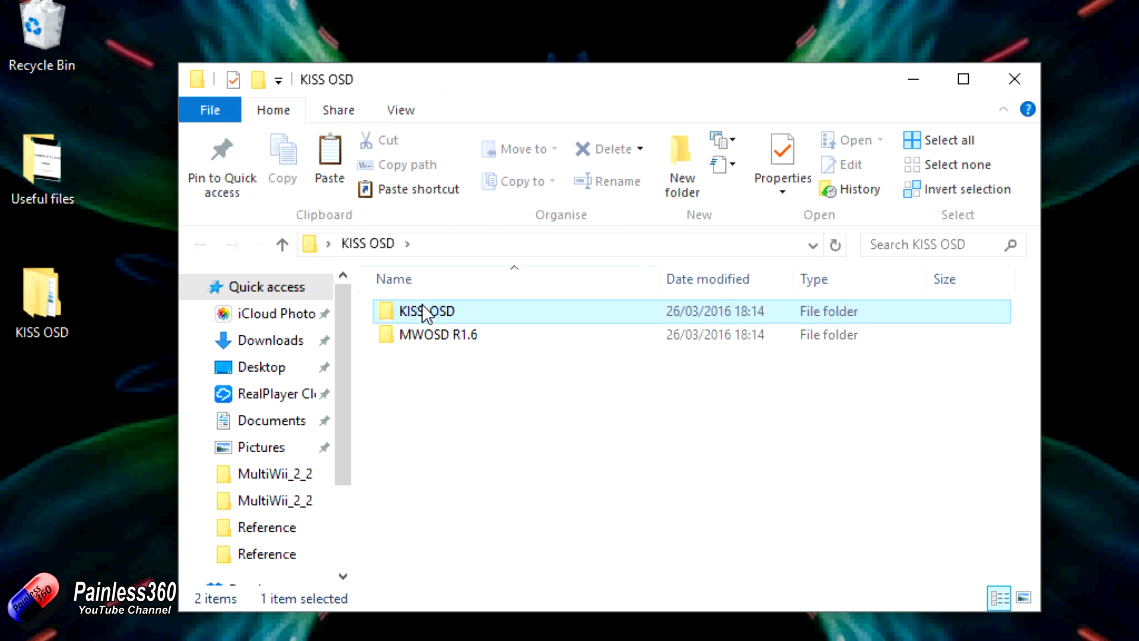
double_click(422, 305)
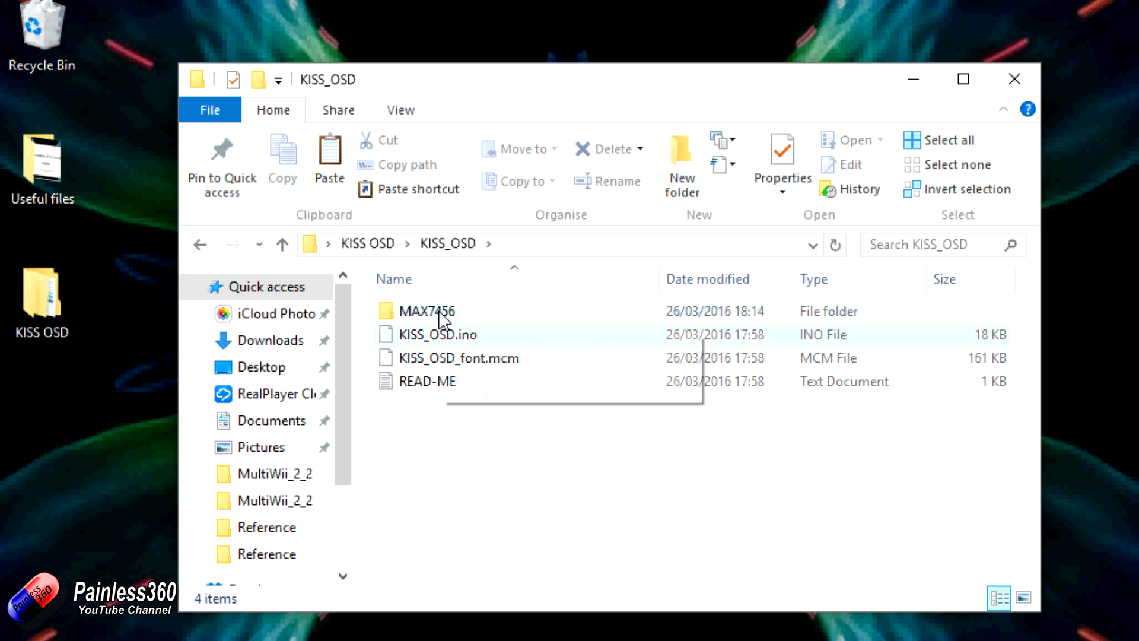
mouse_move(440, 319)
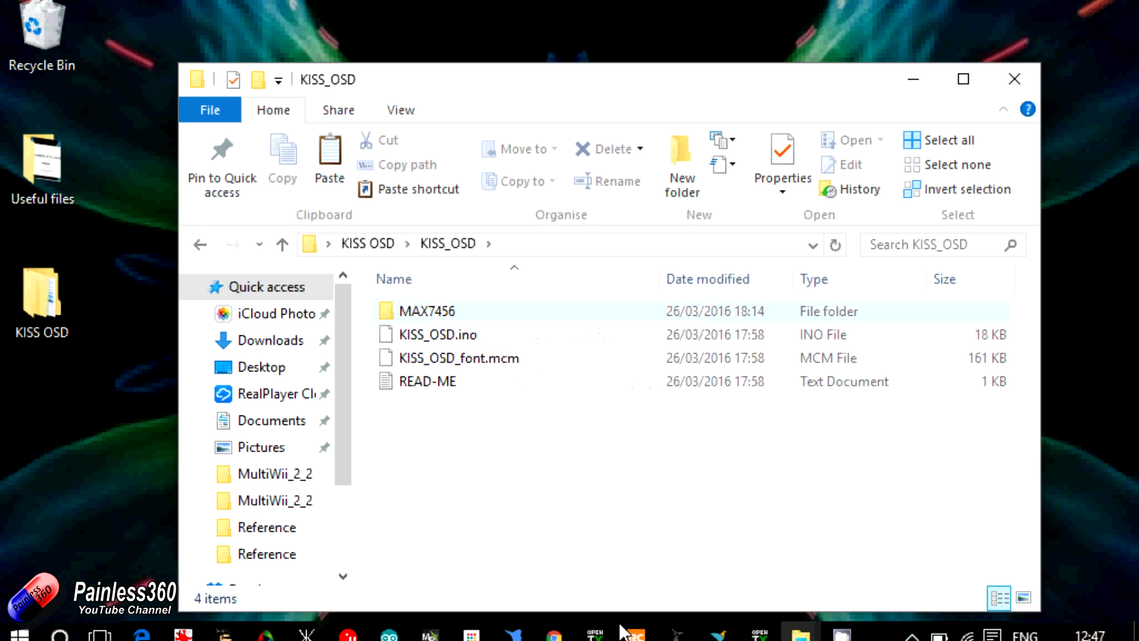
Step: Switch to the arduino-1.0.5 folder window and open its libraries folder
mouse_move(802, 638)
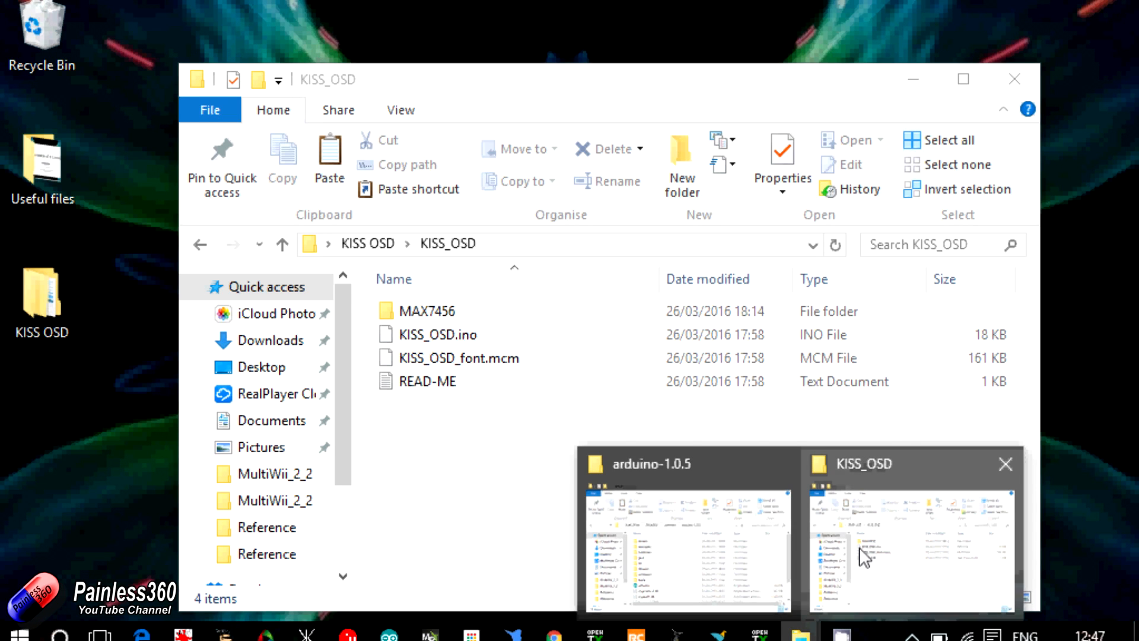
click(752, 537)
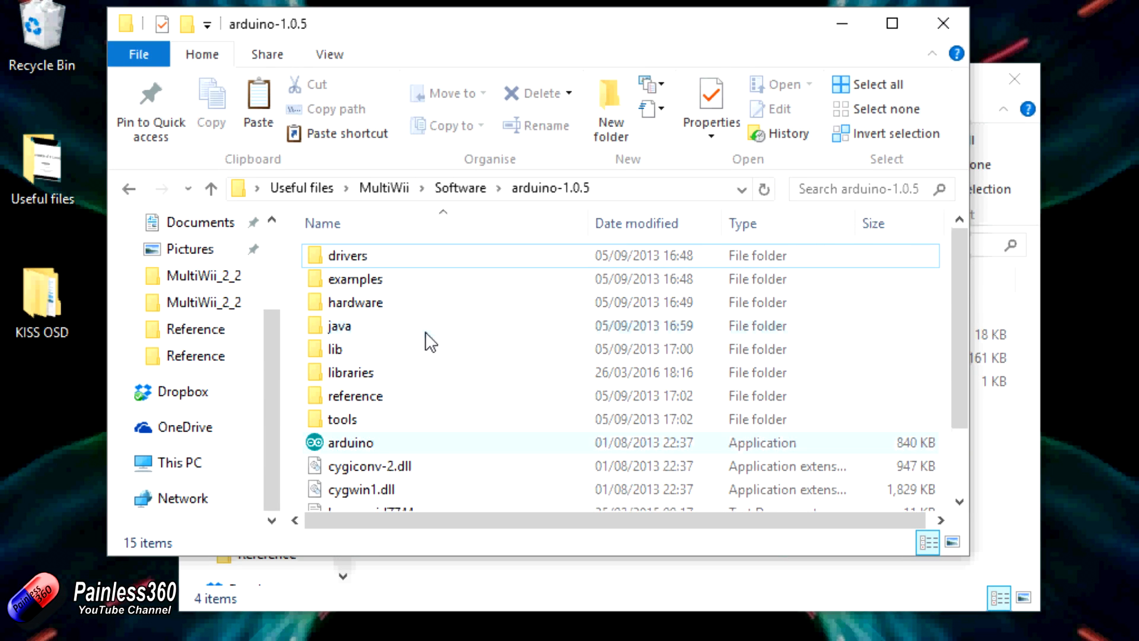
double_click(361, 375)
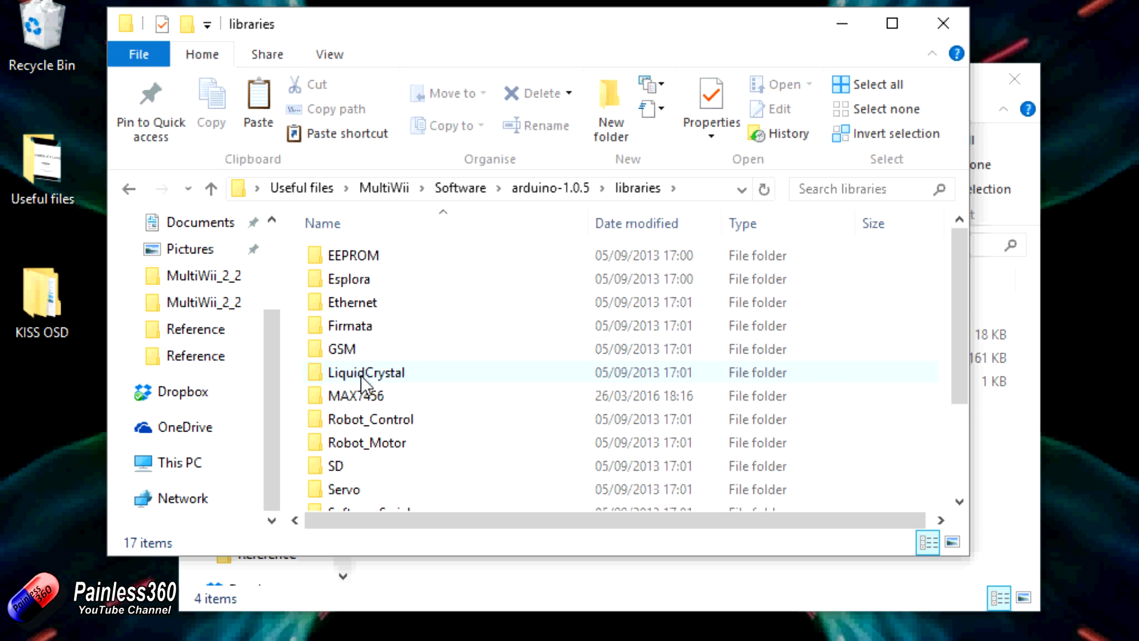
mouse_move(957, 329)
mouse_down()
mouse_move(952, 436)
mouse_move(948, 321)
mouse_up()
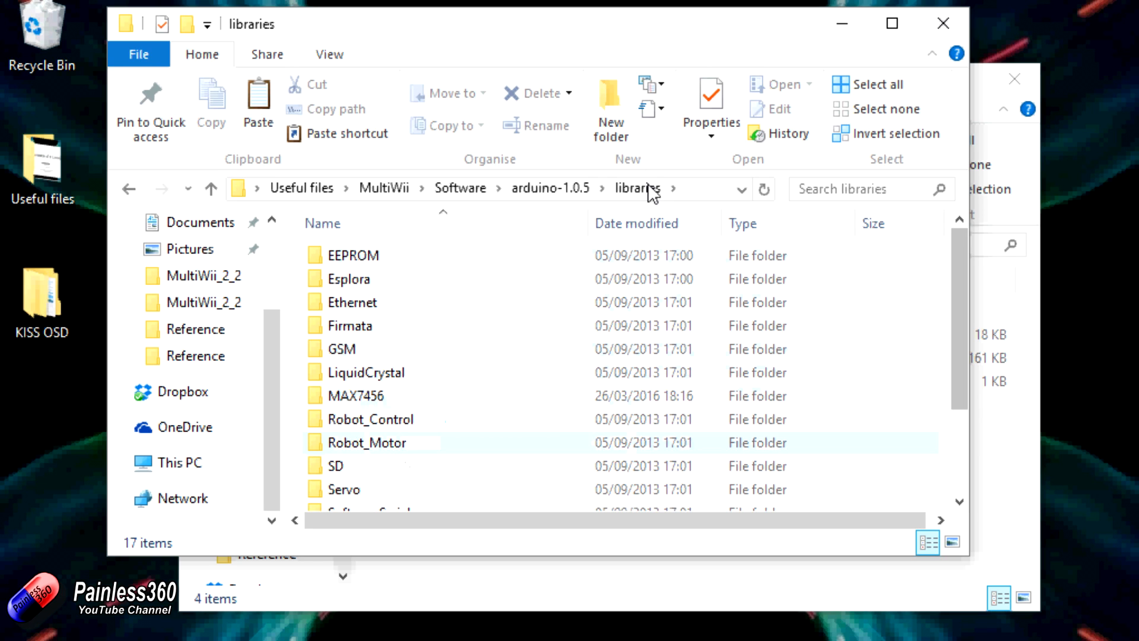
Step: Check the MAX7456 folder in KISS_OSD against the Arduino libraries folder and close the KISS_OSD window
click(1010, 458)
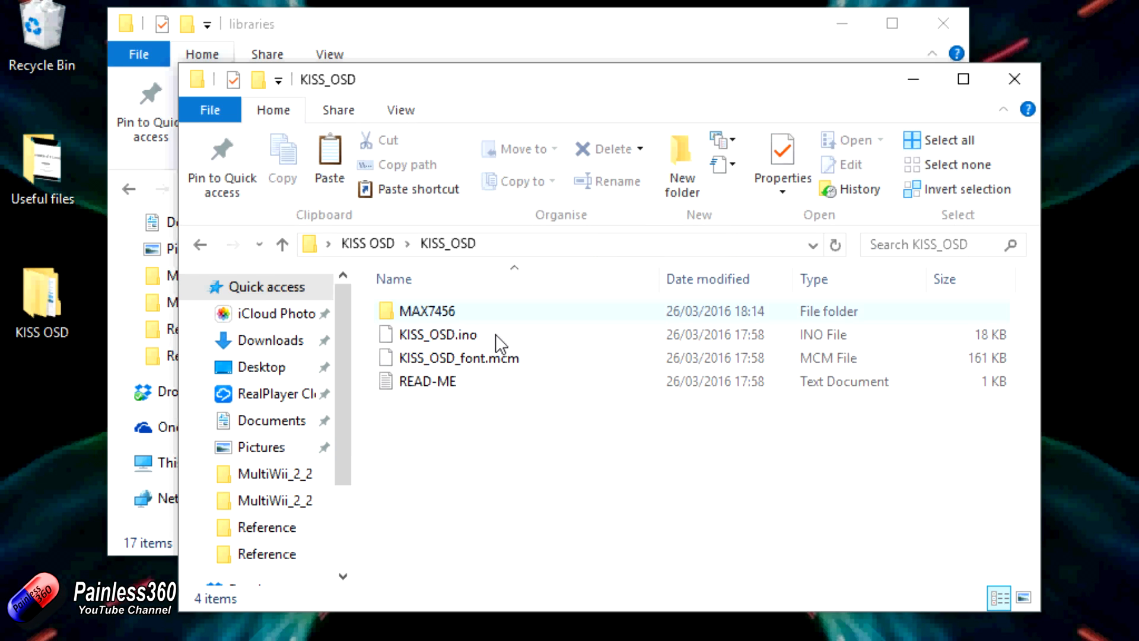
click(471, 321)
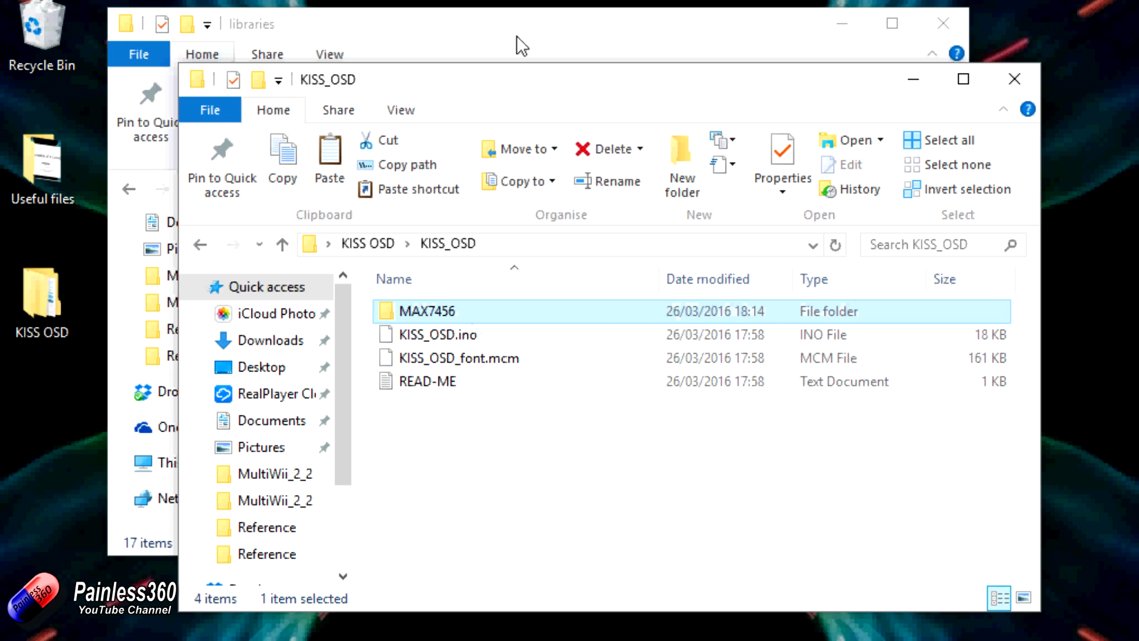
click(517, 43)
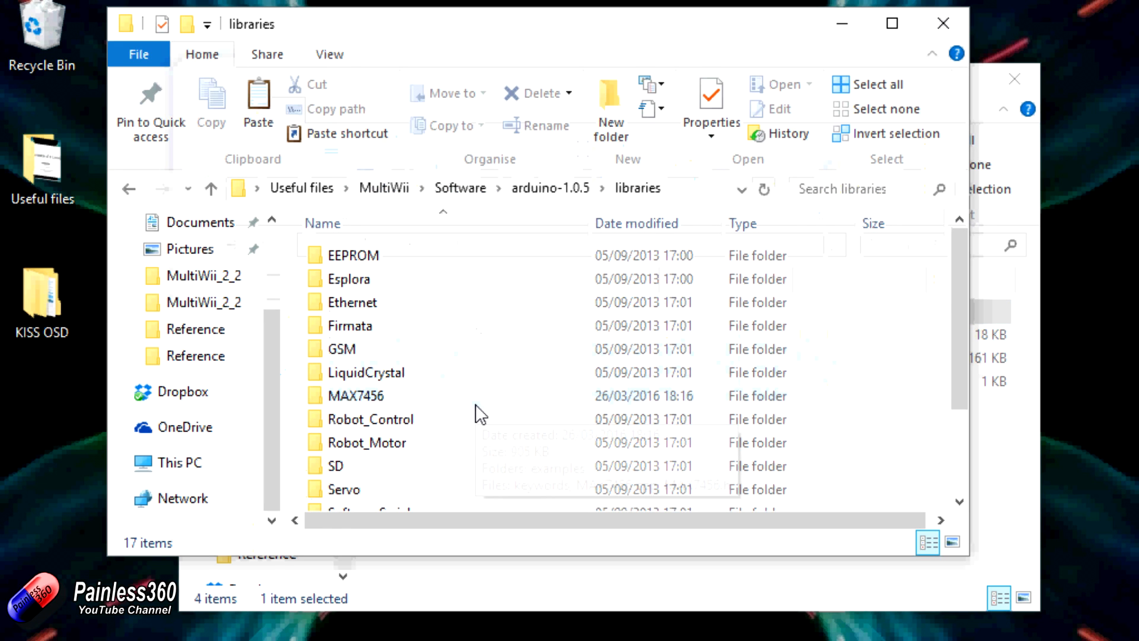
click(1017, 77)
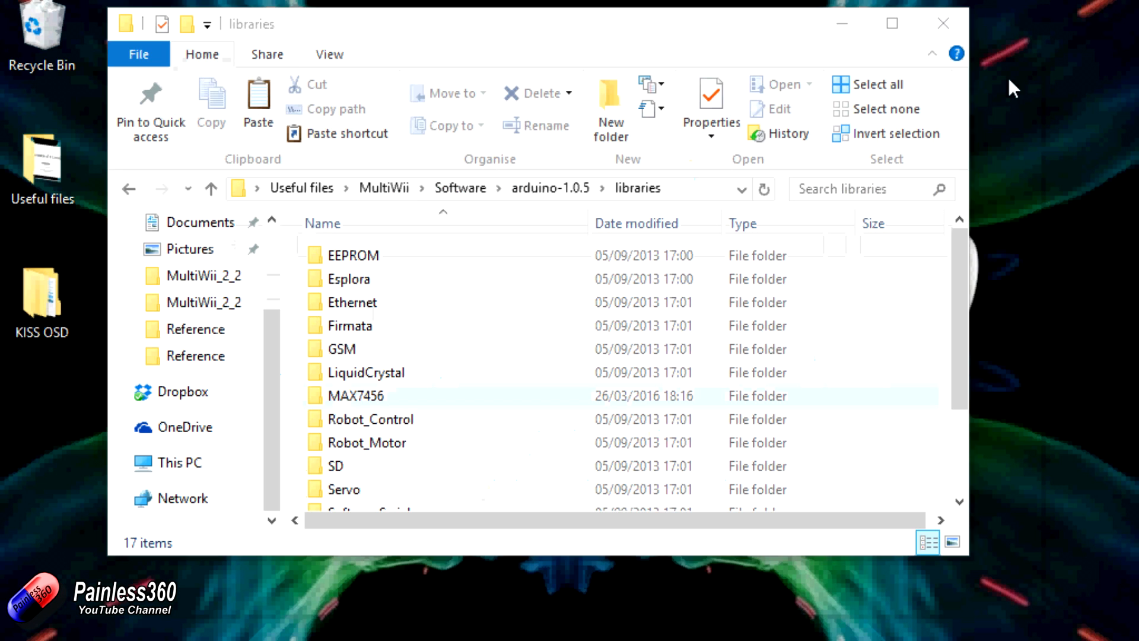
Step: Return to the arduino-1.0.5 folder, launch the Arduino application from it and close the folder window
drag(781, 38, 858, 51)
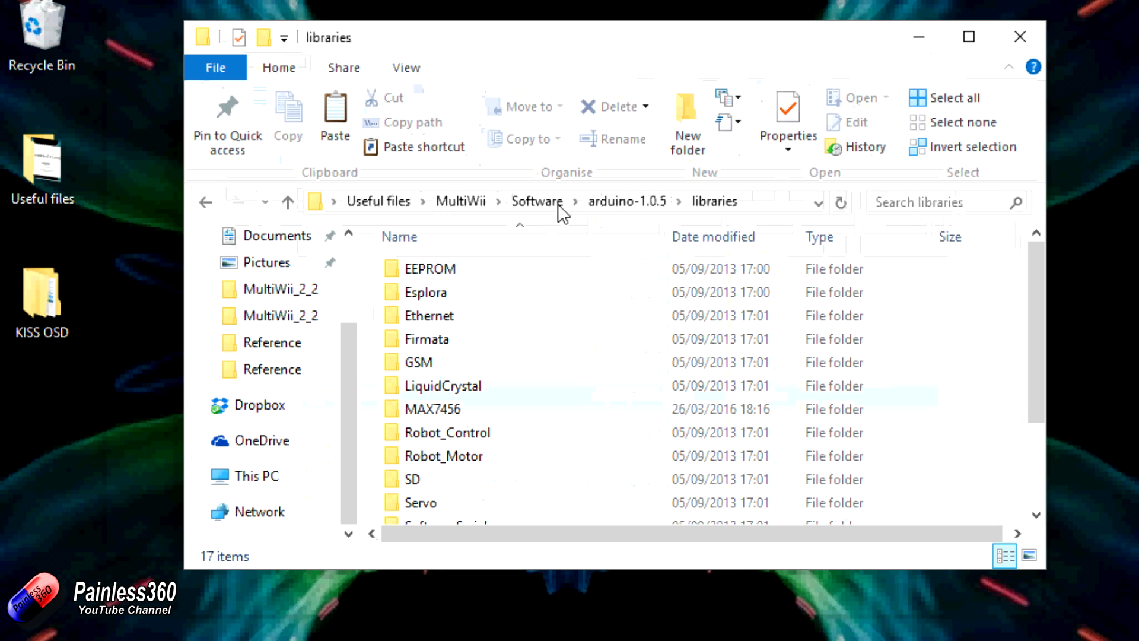
click(605, 198)
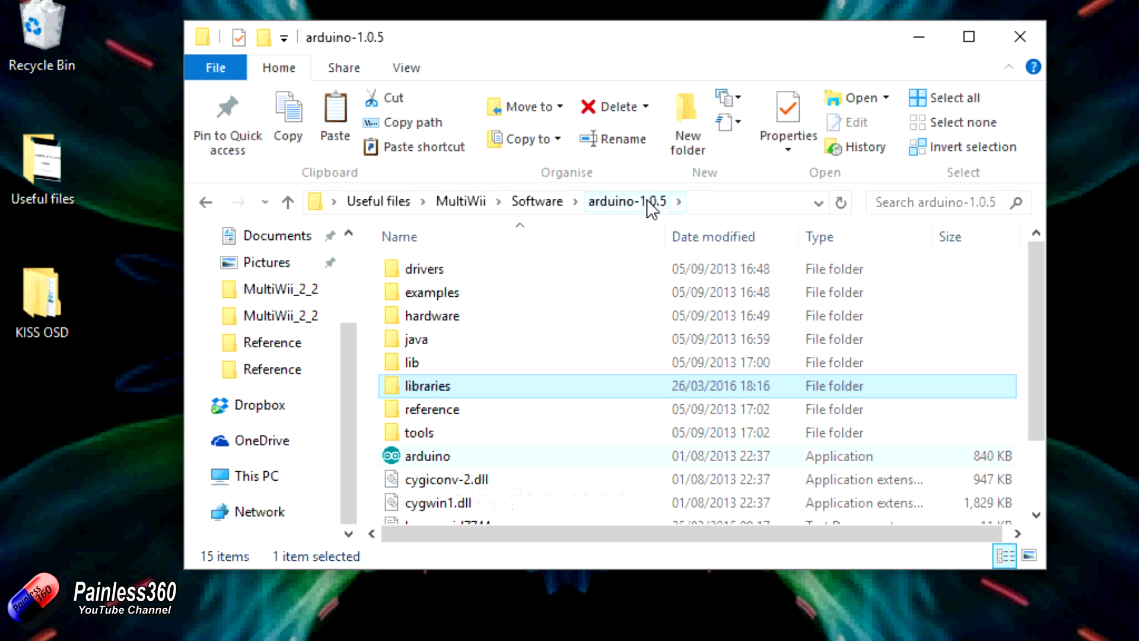
double_click(421, 454)
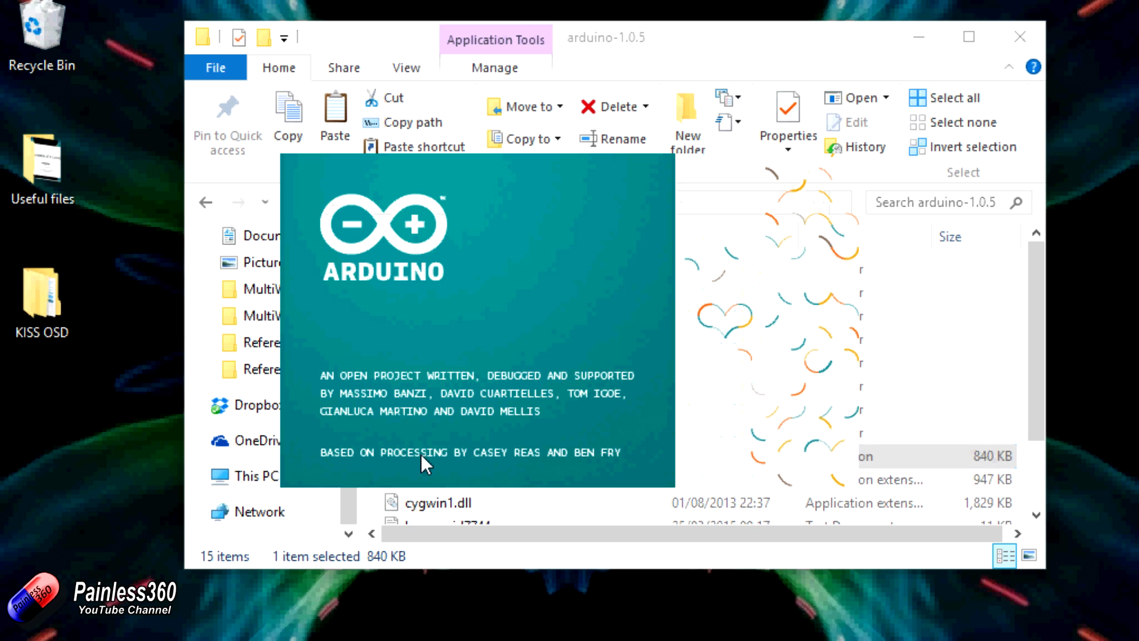
click(1026, 34)
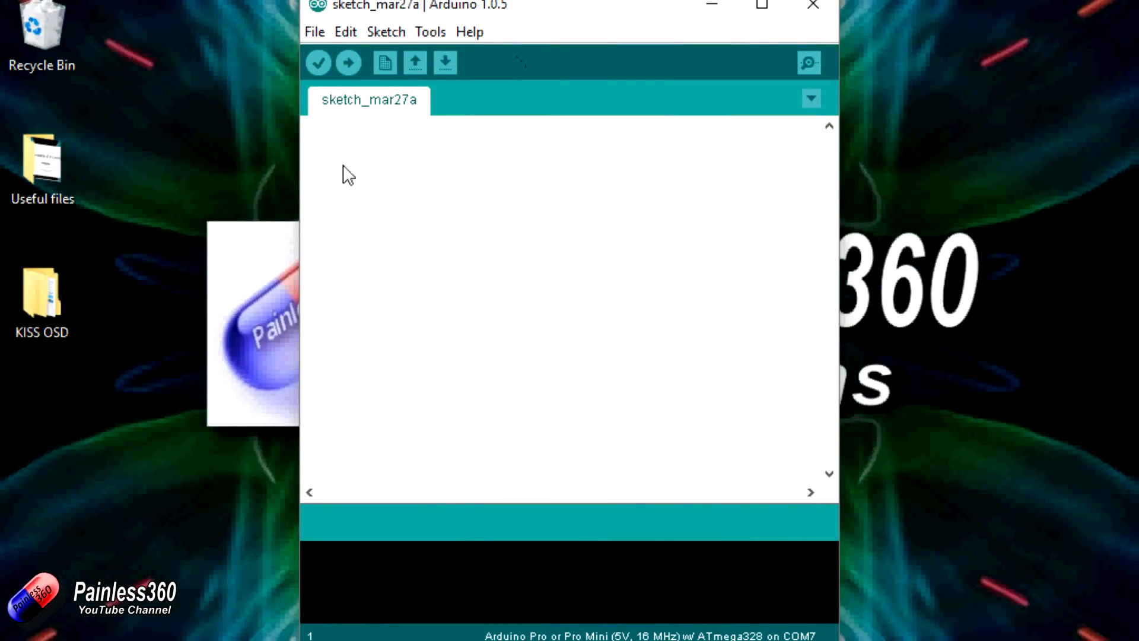
Step: Open the KISS_OSD.ino sketch from the KISS_OSD folder in Arduino
click(317, 32)
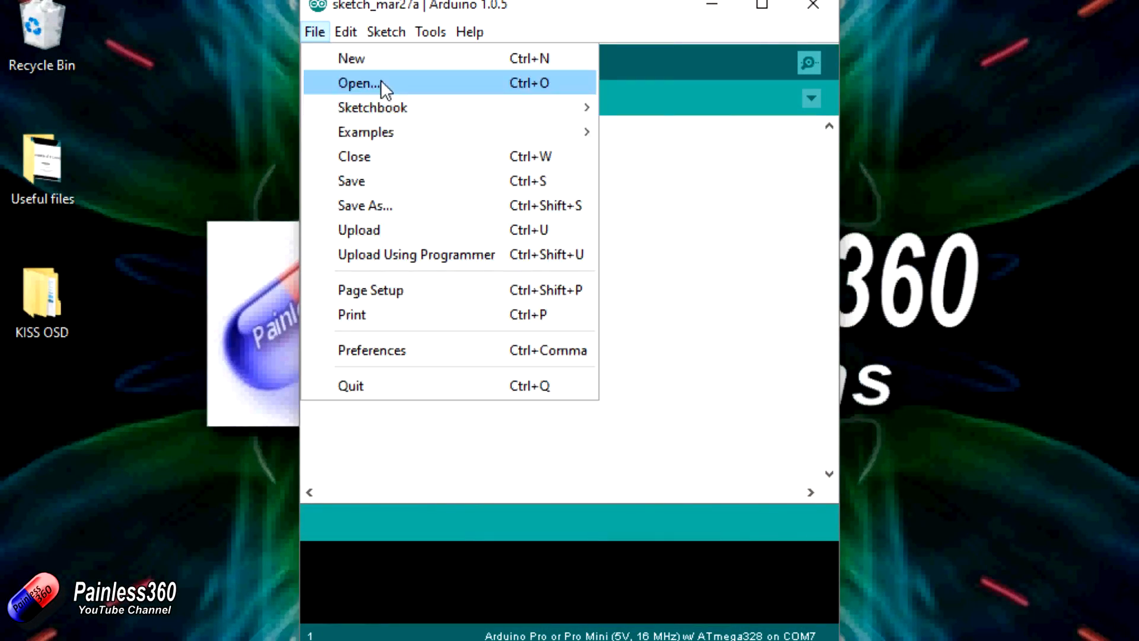
click(380, 79)
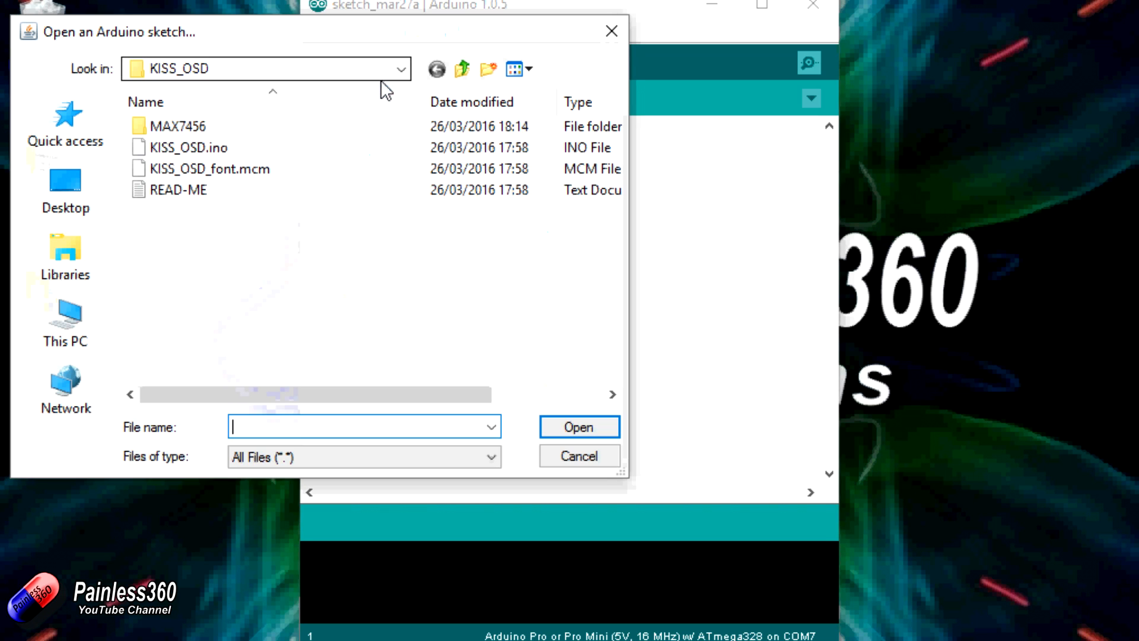
click(218, 152)
click(569, 425)
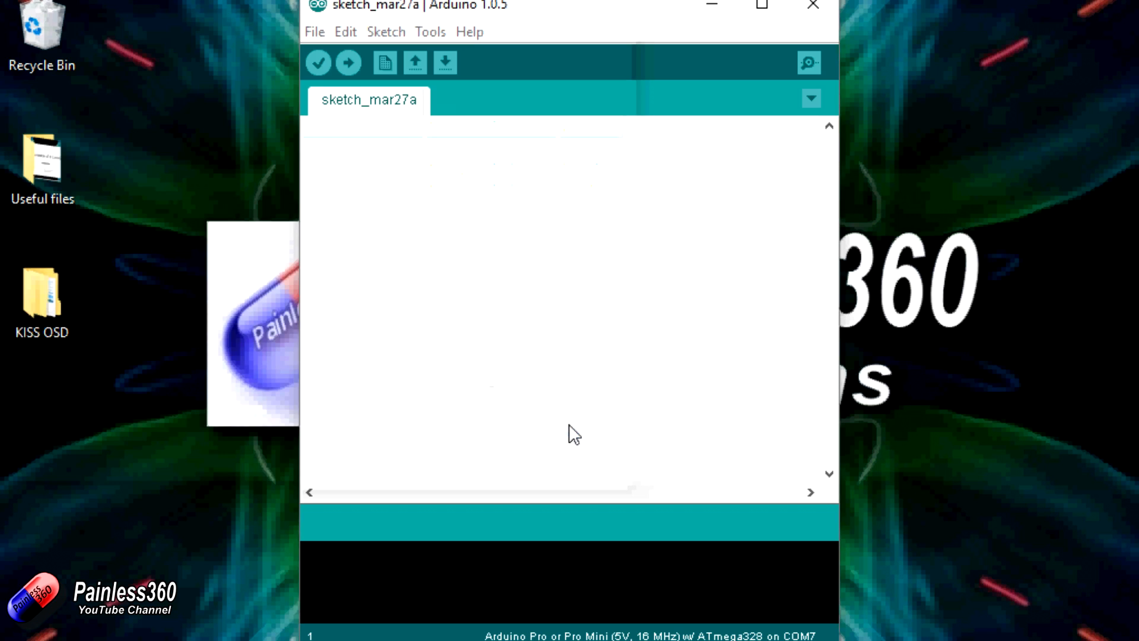
Step: Close the blank sketch window and maximize the KISS_OSD sketch window
click(356, 196)
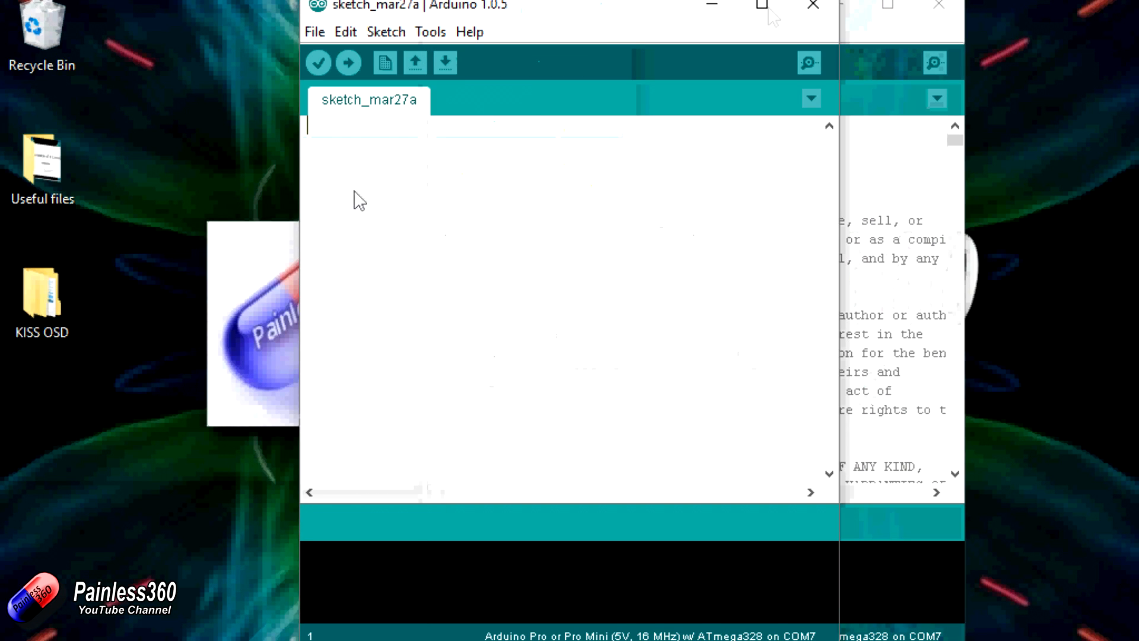
click(810, 9)
click(886, 7)
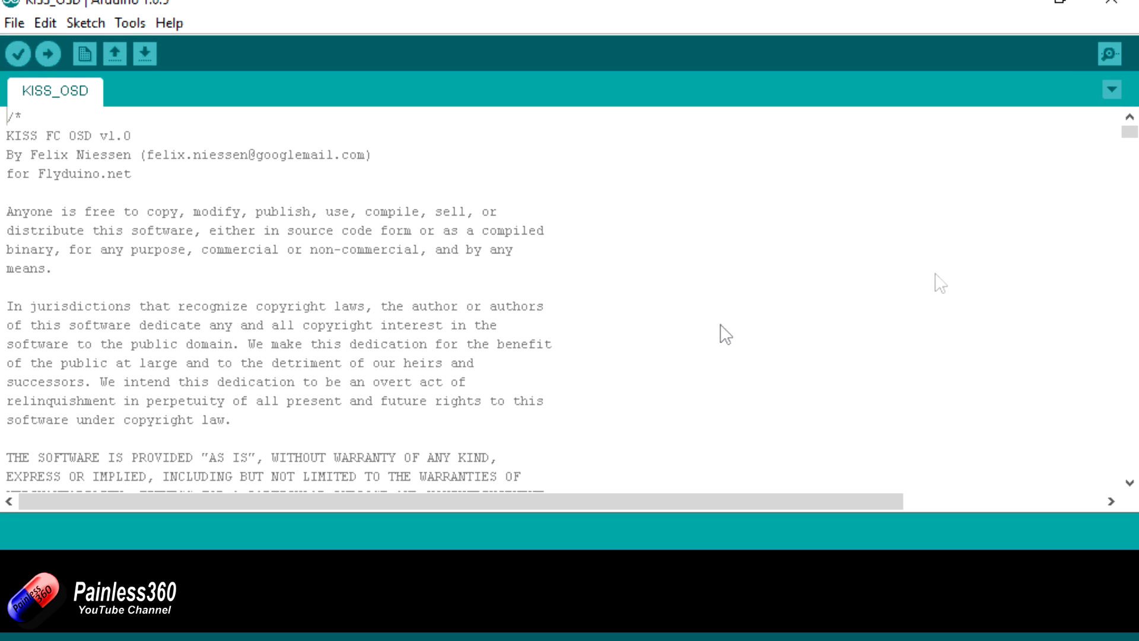
Step: Comment out the #define PAL line with // in the sketch's video system configuration
drag(1130, 484, 1130, 484)
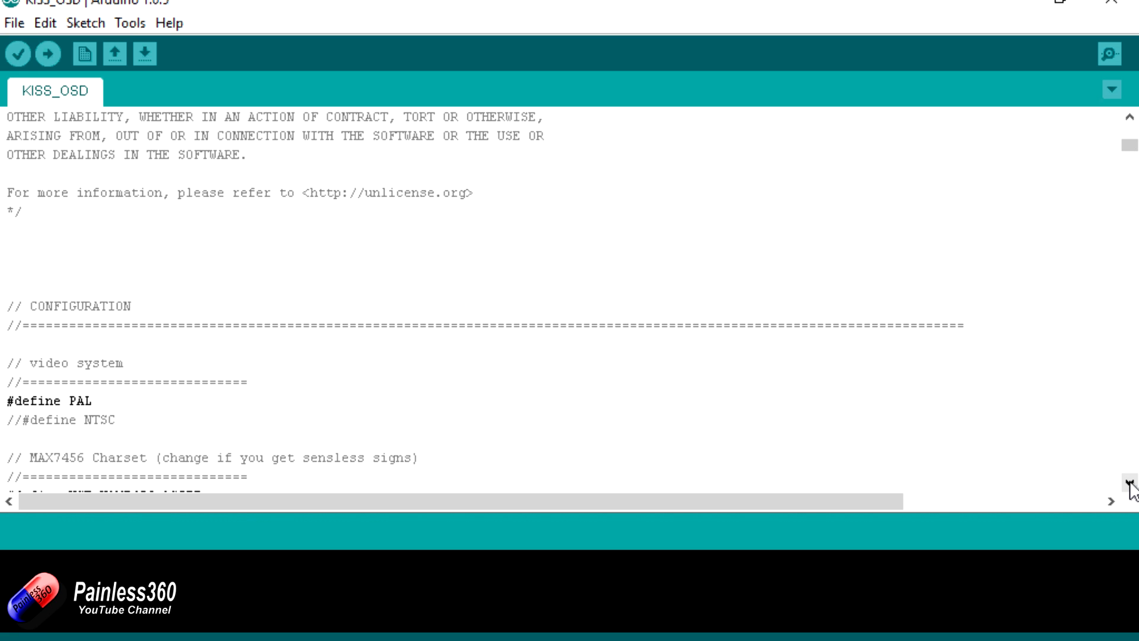
click(1130, 484)
click(1130, 484)
click(1130, 484)
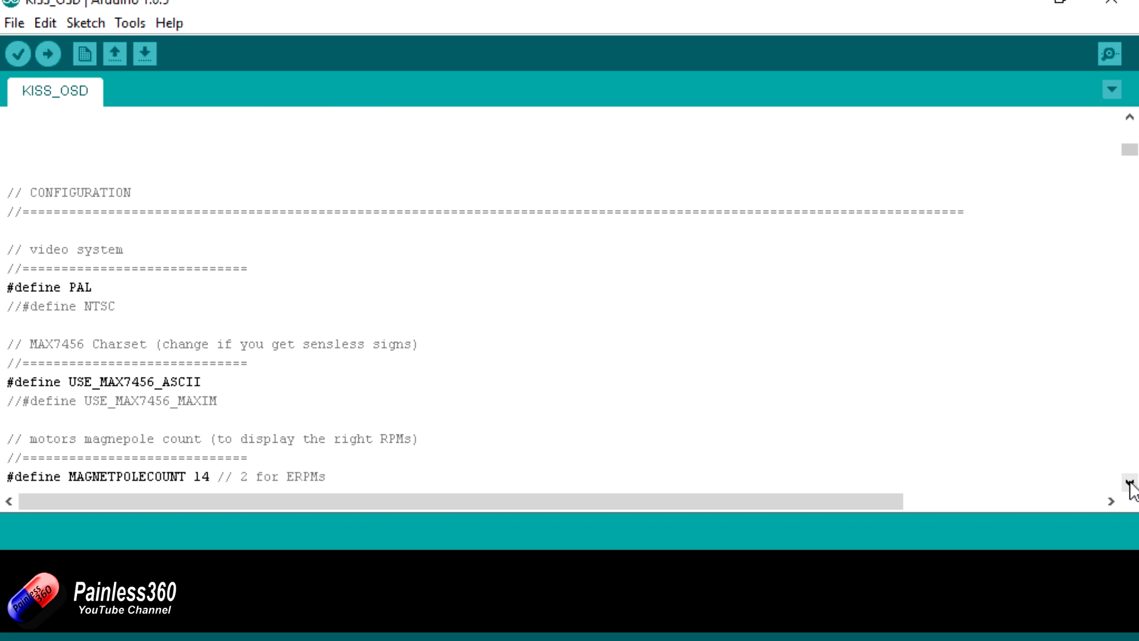
click(1129, 483)
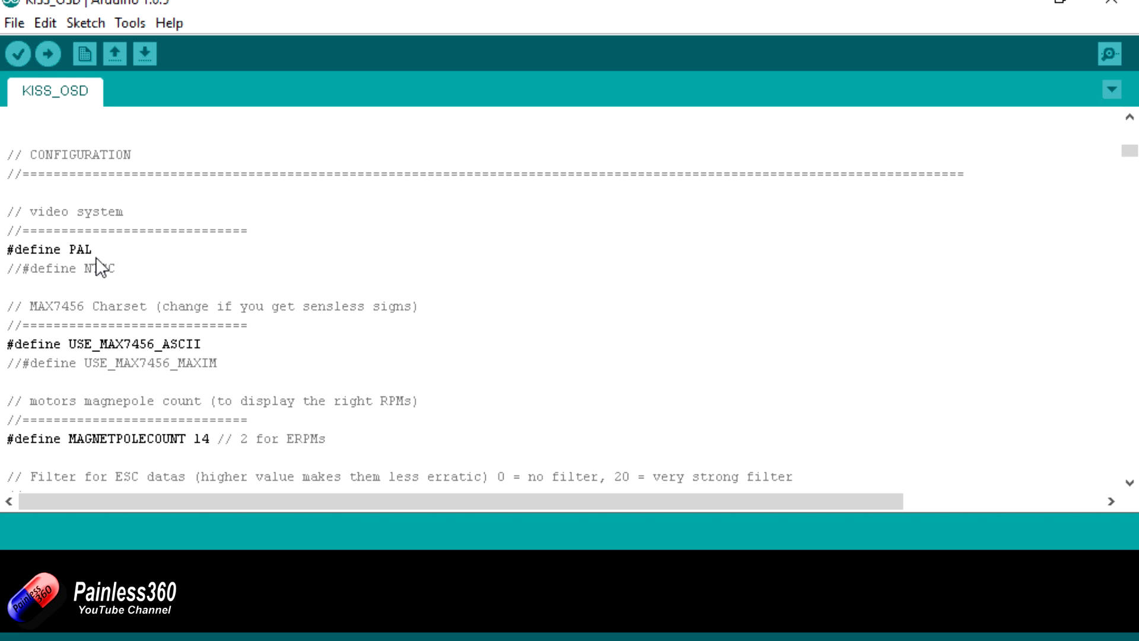
click(7, 249)
text(//)
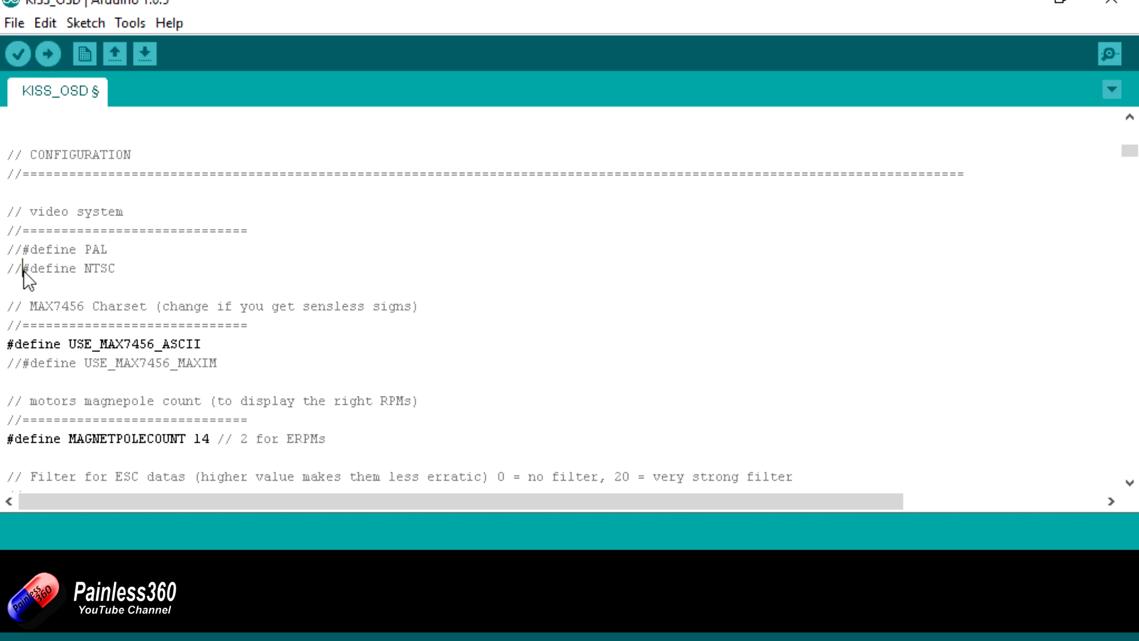
Step: Try enabling NTSC by uncommenting the #define NTSC line, and comment it out again with //
key(Down)
key(BackSpace)
key(BackSpace)
text(//)
Step: Reactivate PAL as the video system by removing the // in front of #define PAL
click(24, 252)
key(BackSpace)
key(BackSpace)
click(526, 276)
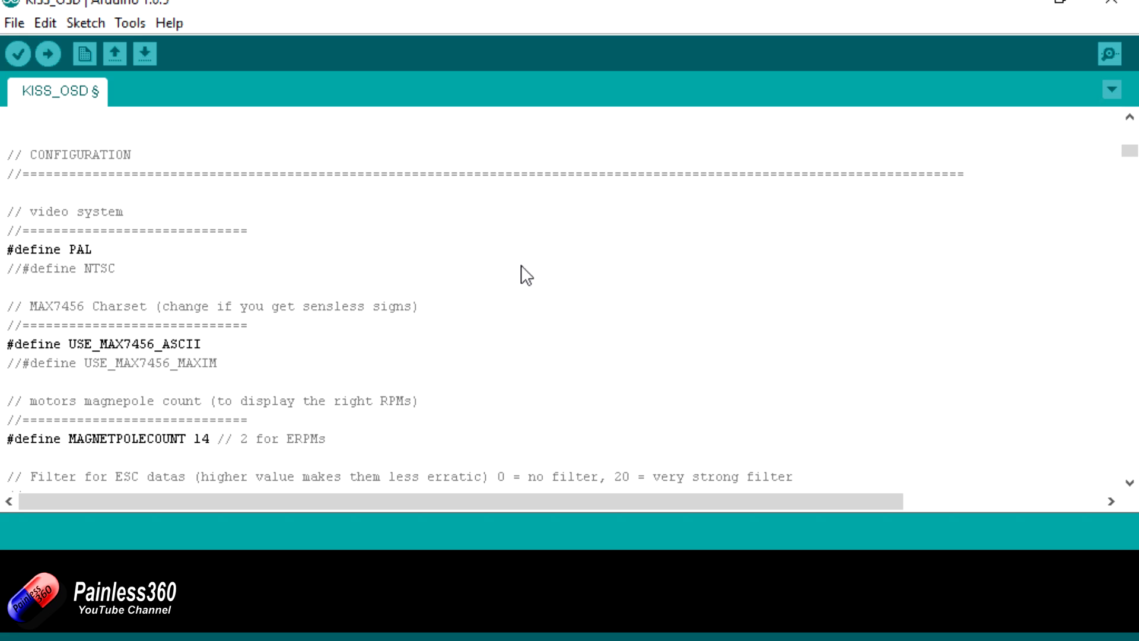
Step: Review the sketch's remaining configuration section, including the displayed data, the reduced mode data and the reduced mode channel settings
drag(1130, 483, 1130, 484)
click(1130, 484)
click(1130, 483)
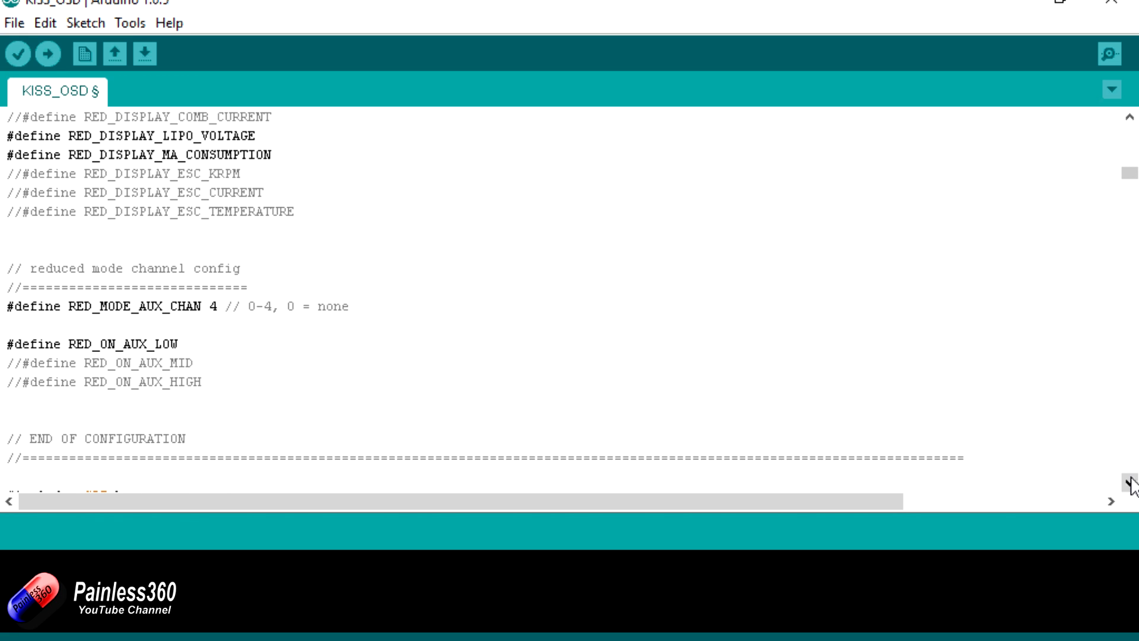
click(1129, 119)
click(1129, 118)
click(1130, 119)
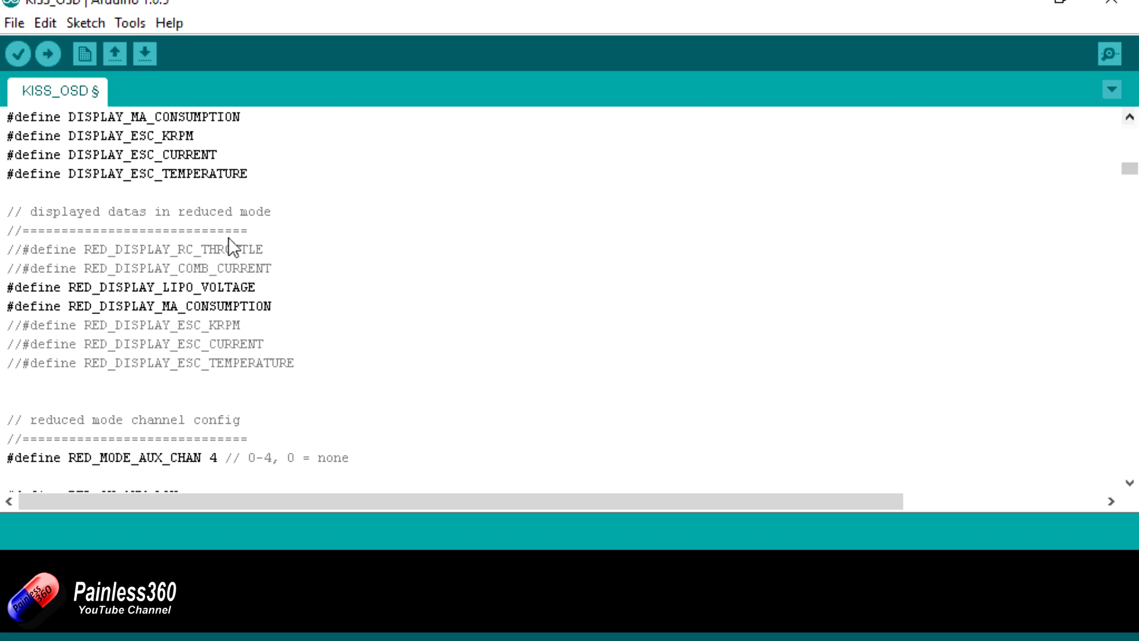
click(1129, 484)
click(1129, 484)
click(1129, 483)
click(1130, 484)
click(1130, 484)
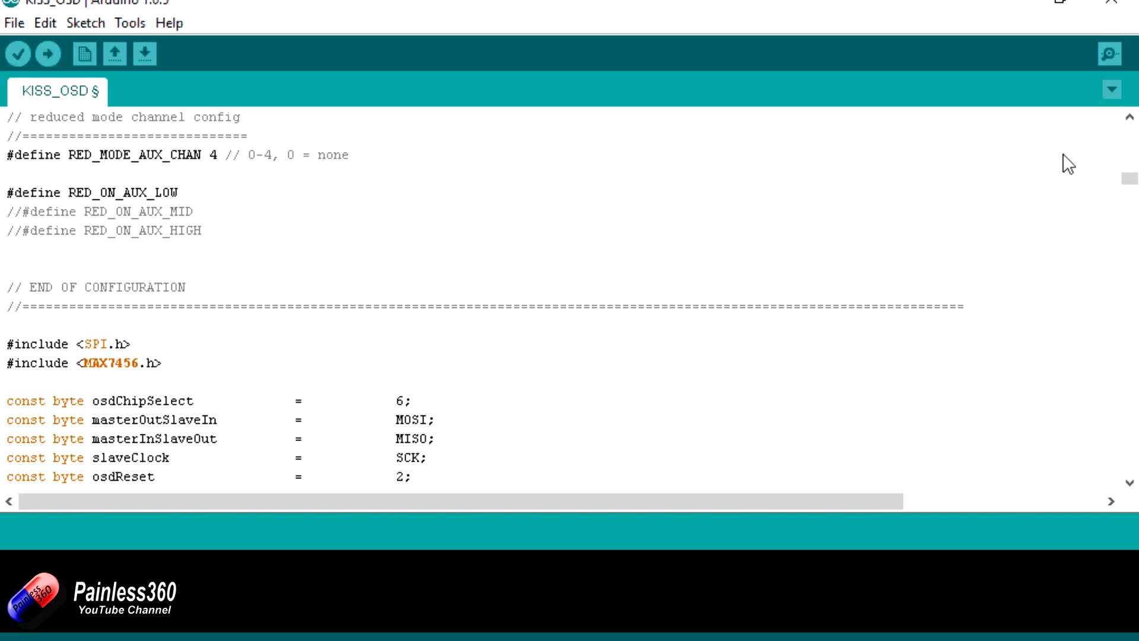
click(1129, 117)
click(1129, 116)
click(1130, 117)
click(1130, 116)
scroll(1130, 117, up, 14)
scroll(1130, 120, up, 7)
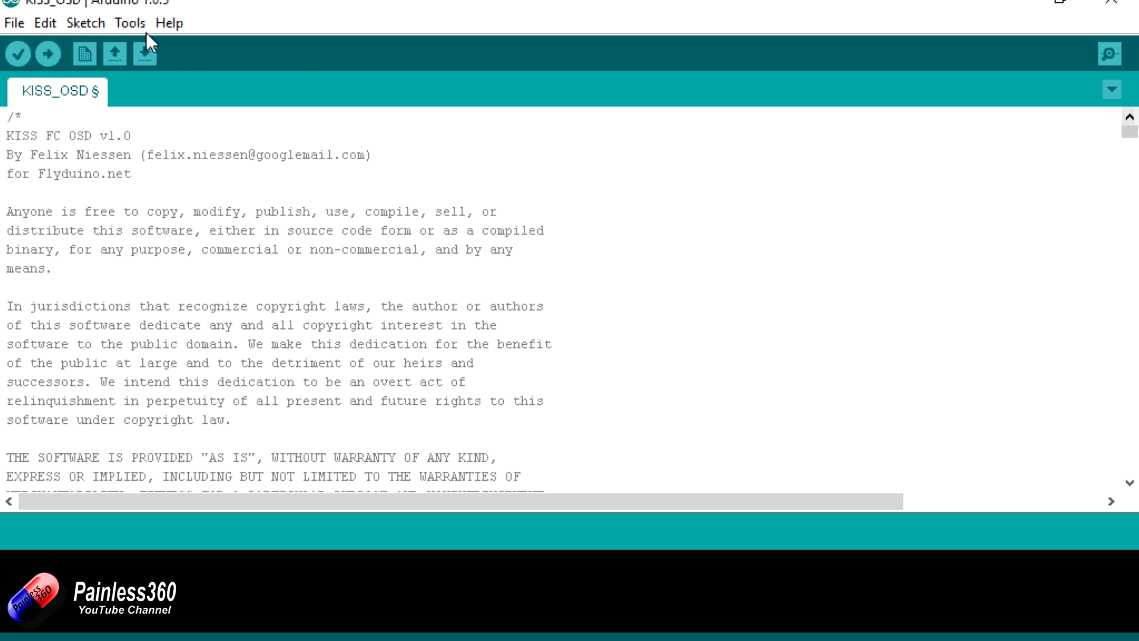
Step: Check the board and serial port settings, and upload the KISS_OSD sketch to the OSD board
click(124, 22)
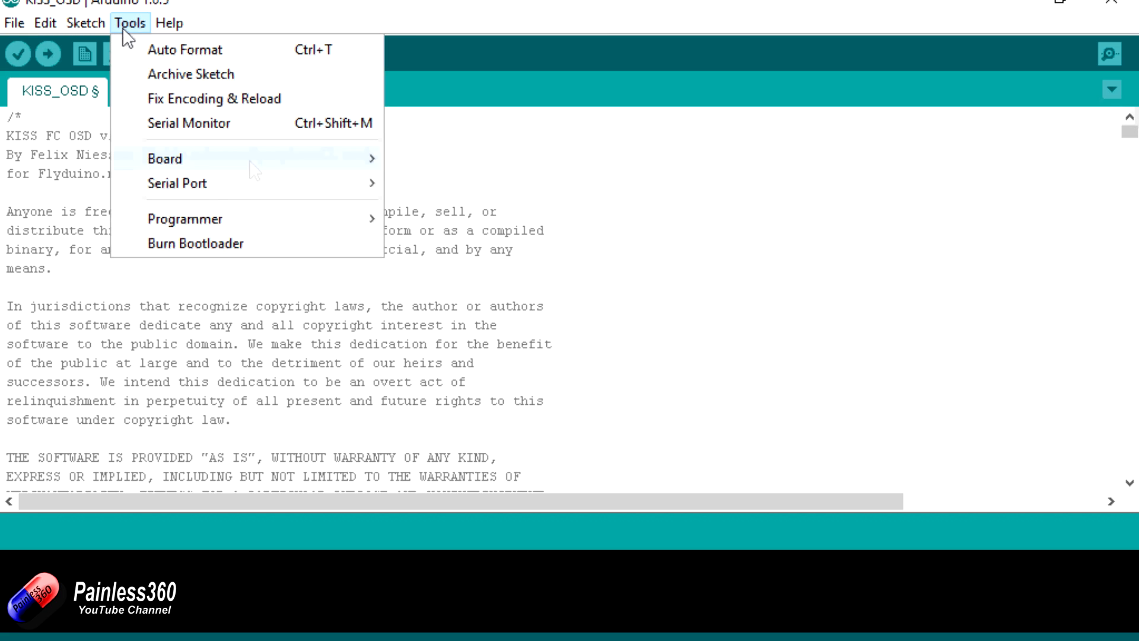
mouse_move(267, 162)
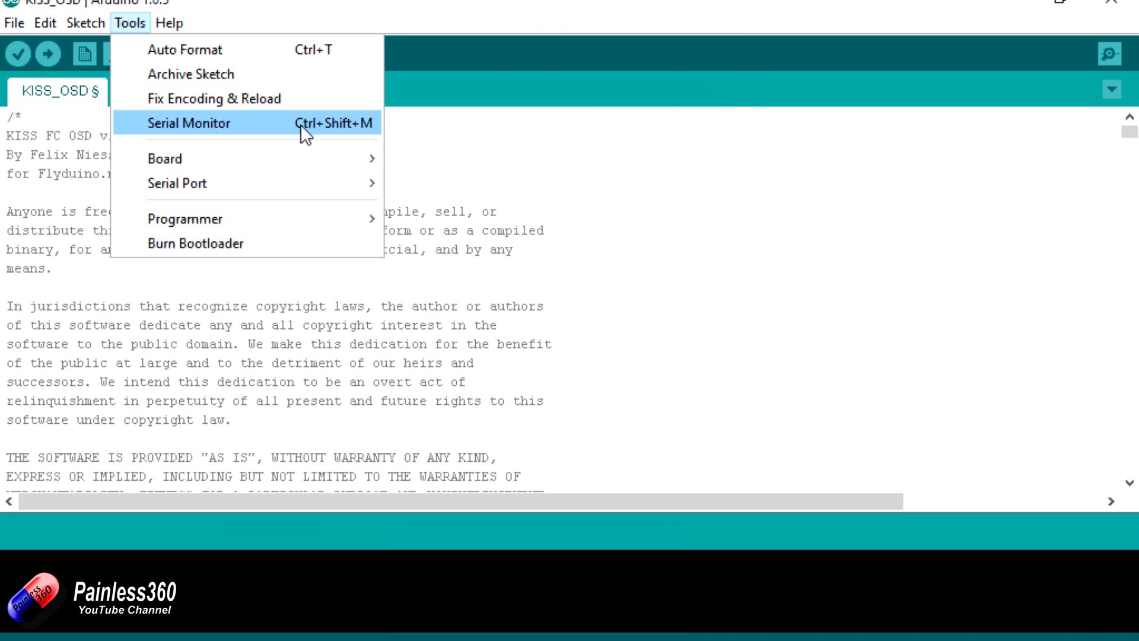
mouse_move(261, 188)
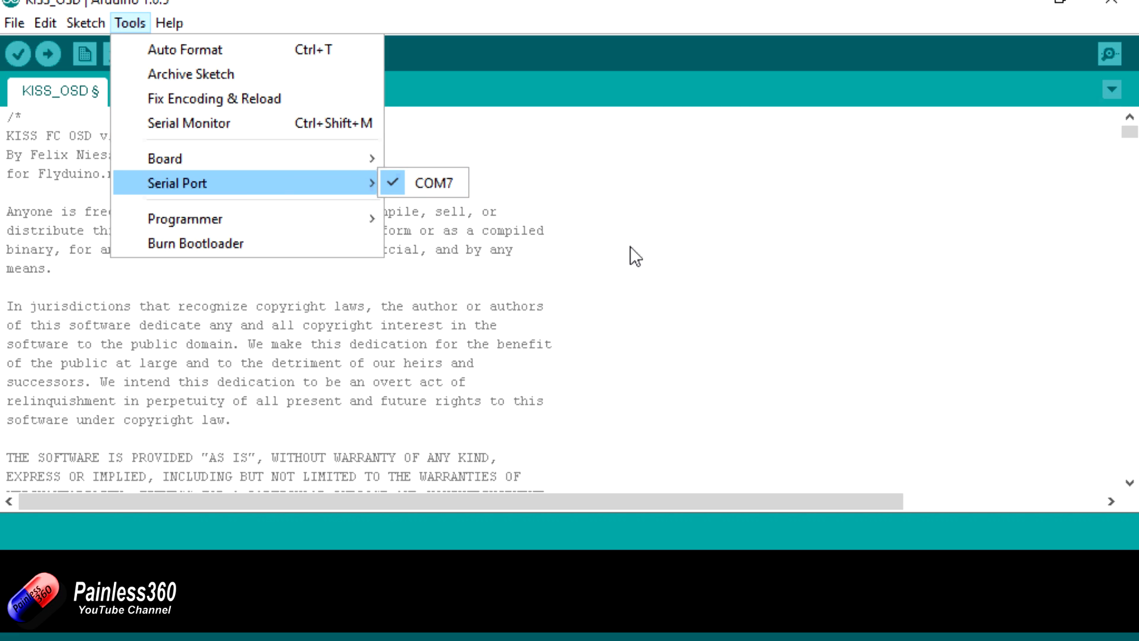
click(573, 241)
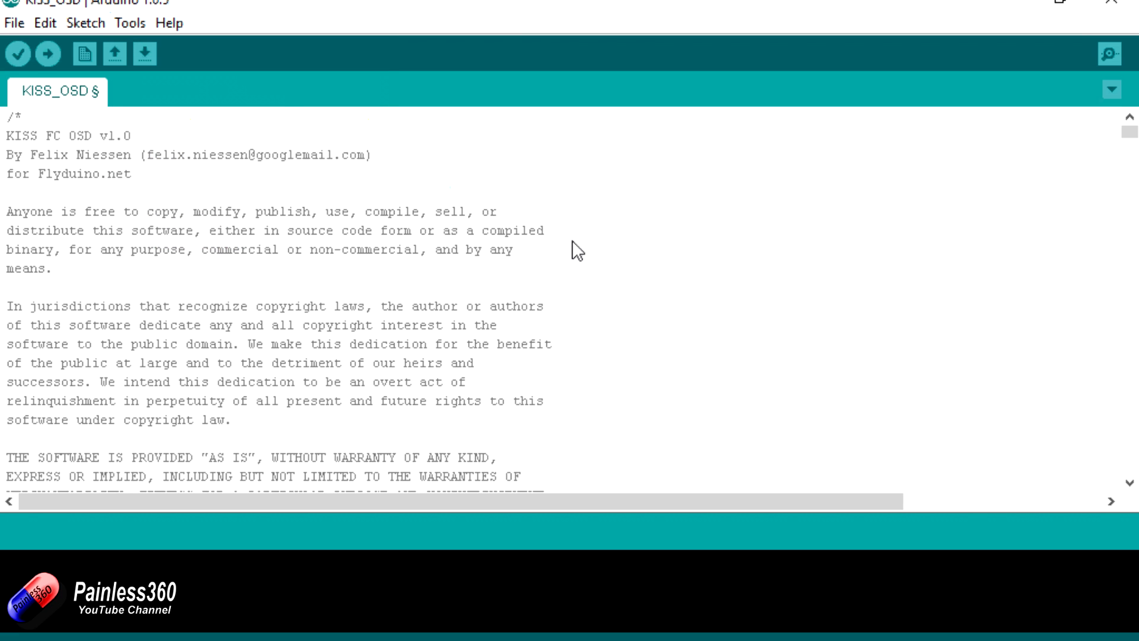
click(52, 58)
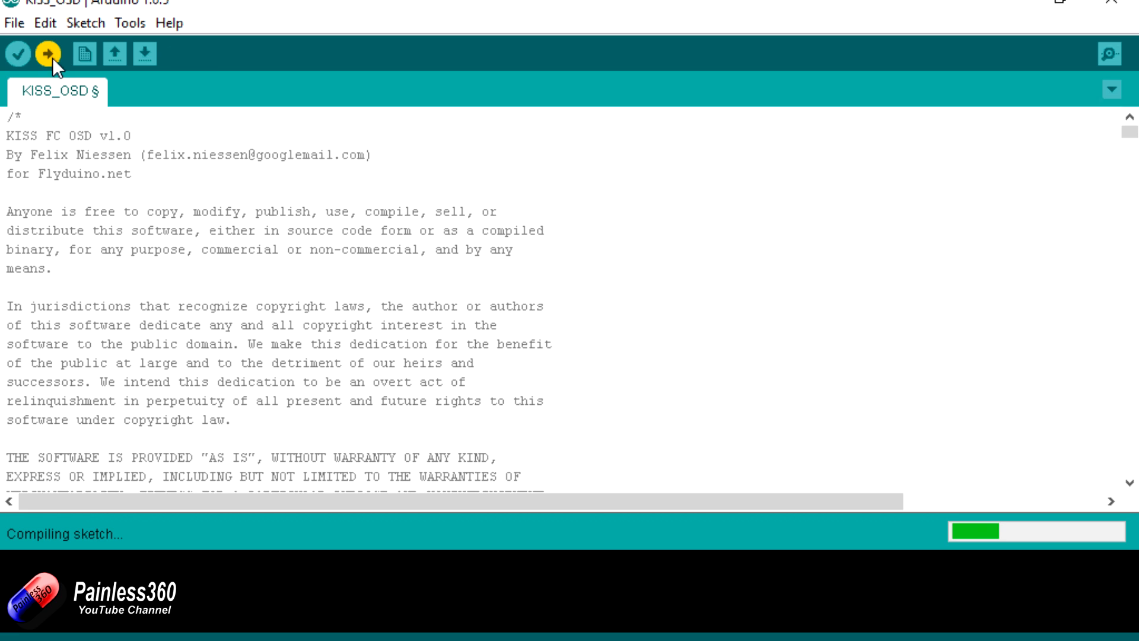